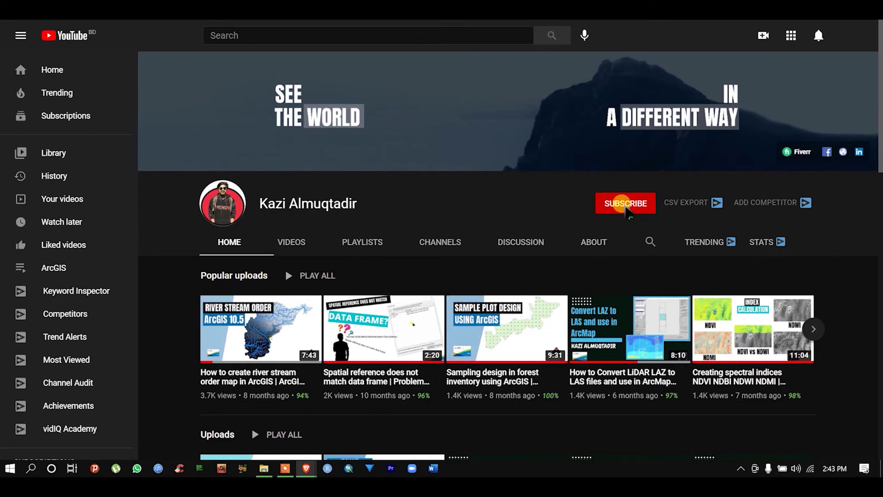
Step: Subscribe to the GIS tutorials channel and set its notifications to All
left_click(626, 206)
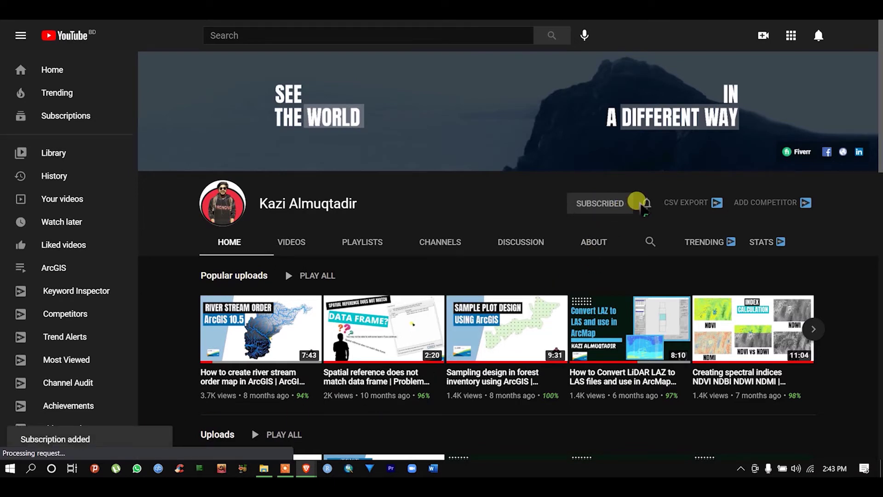
left_click(647, 203)
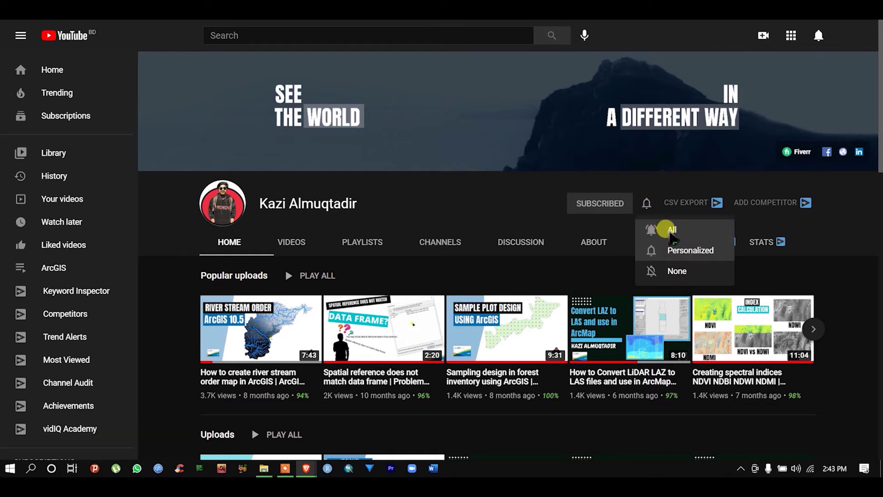
left_click(670, 232)
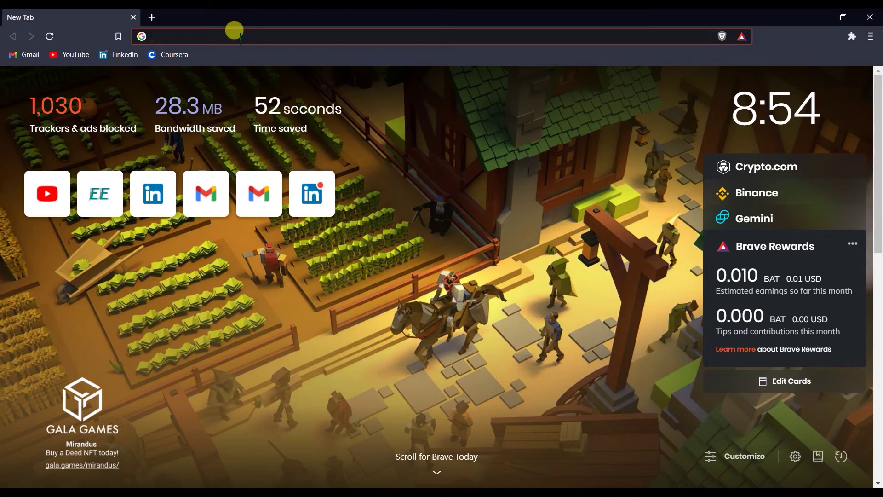
Step: Load earthexplorer.usgs.gov in the new Brave tab using the address-bar autocomplete
left_click(234, 33)
type("e")
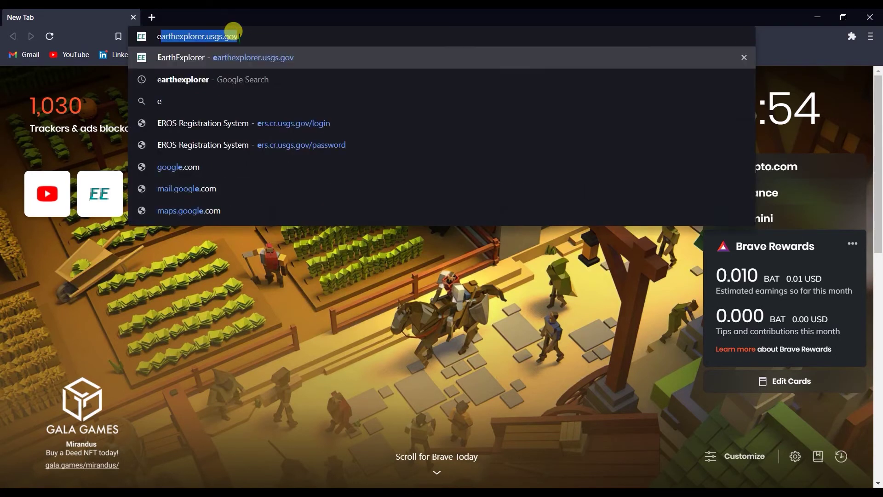
key("Return")
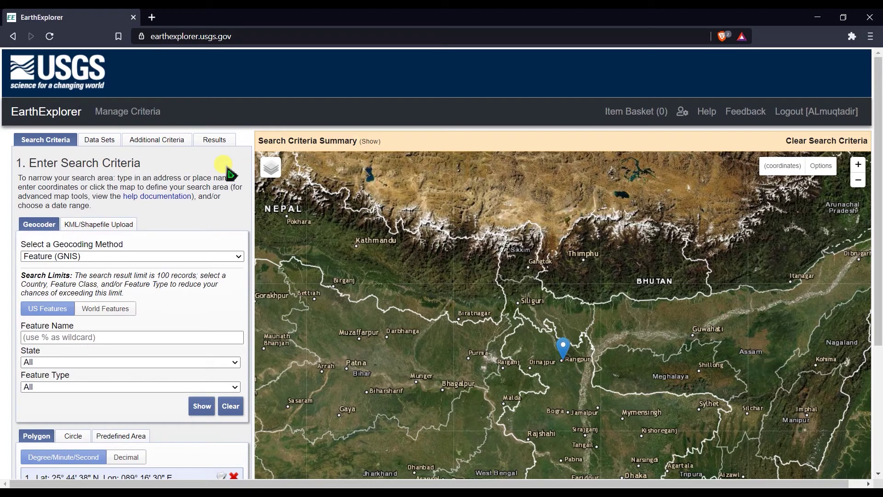
scroll(229, 173, "down", 3)
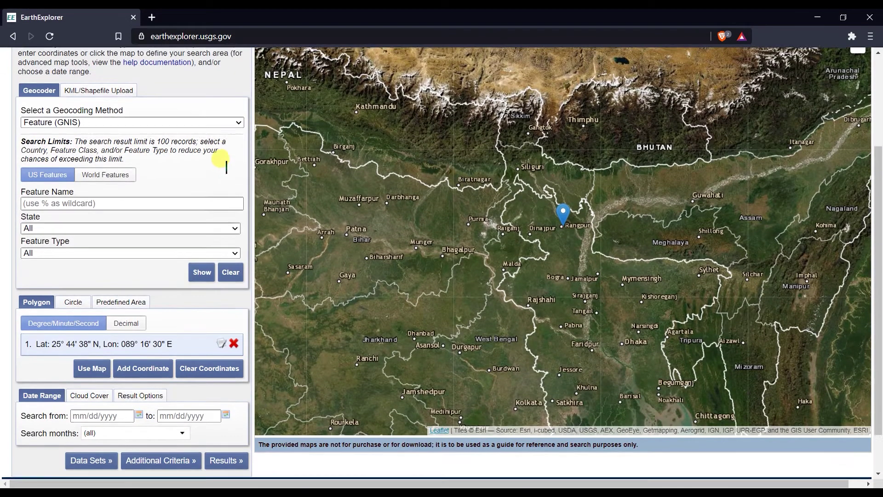
scroll(229, 173, "up", 3)
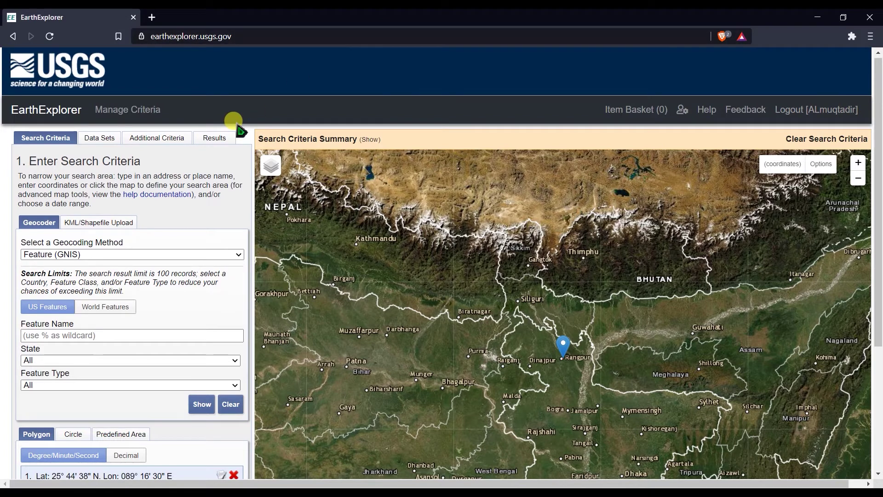
Step: Use Address/Place geocoding to find Rangpur and add Rangpur, Bangladesh (25°44'38"N, 089°16'30"E) as the point
left_click(162, 254)
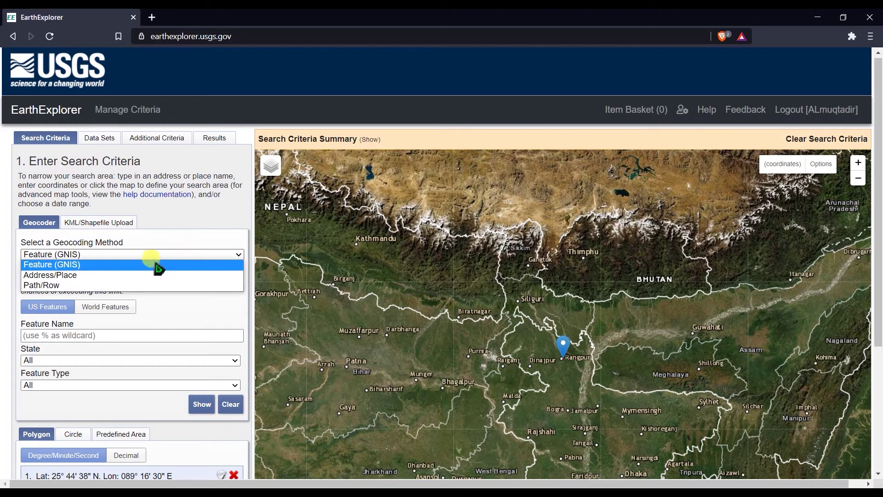
left_click(101, 275)
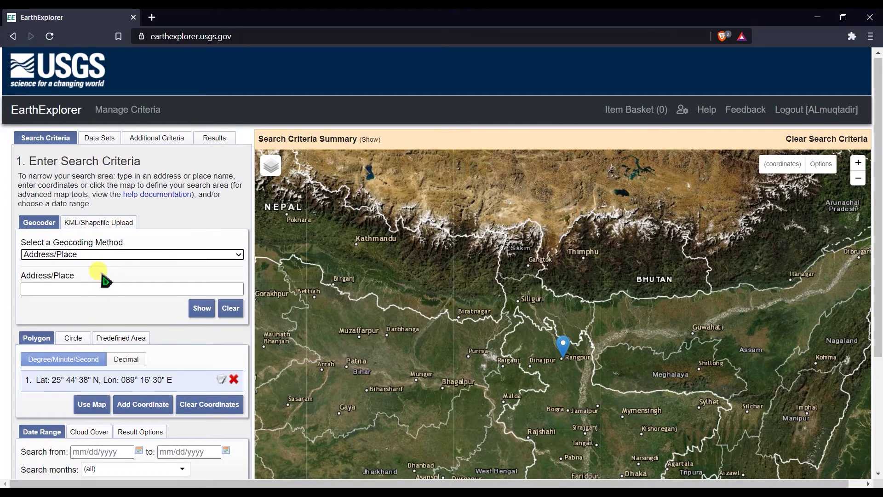
left_click(86, 286)
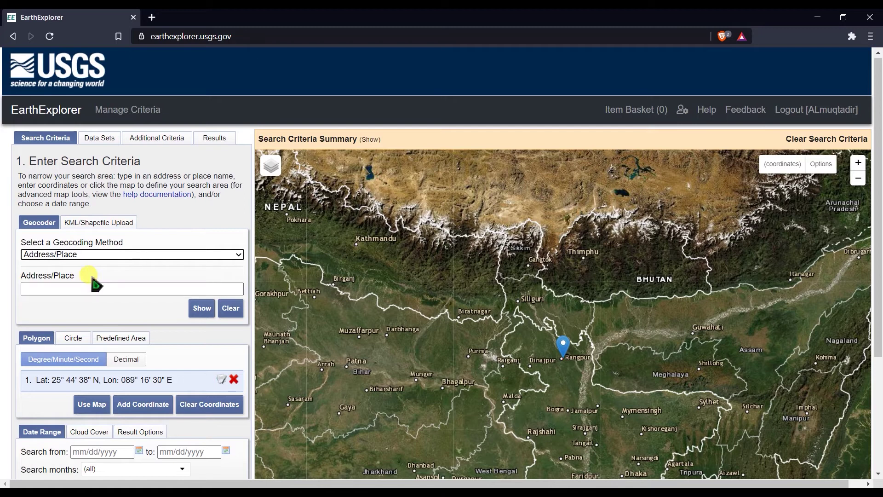
left_click(107, 254)
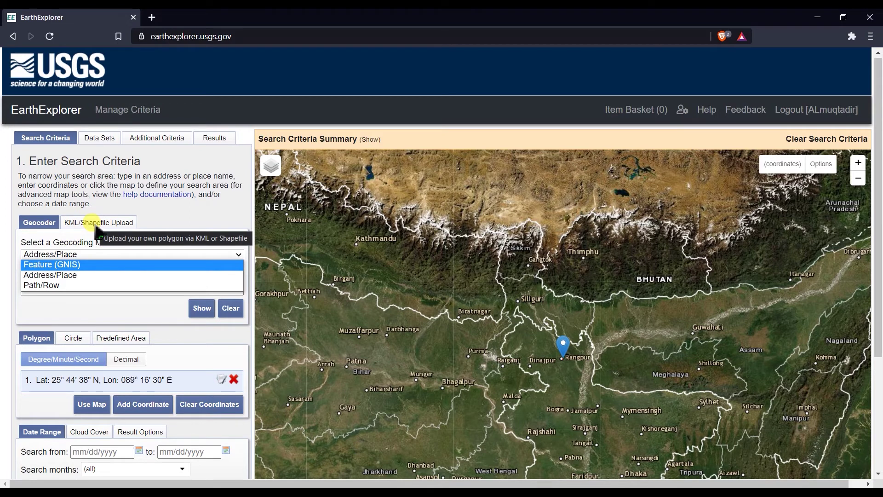
left_click(68, 277)
left_click(68, 290)
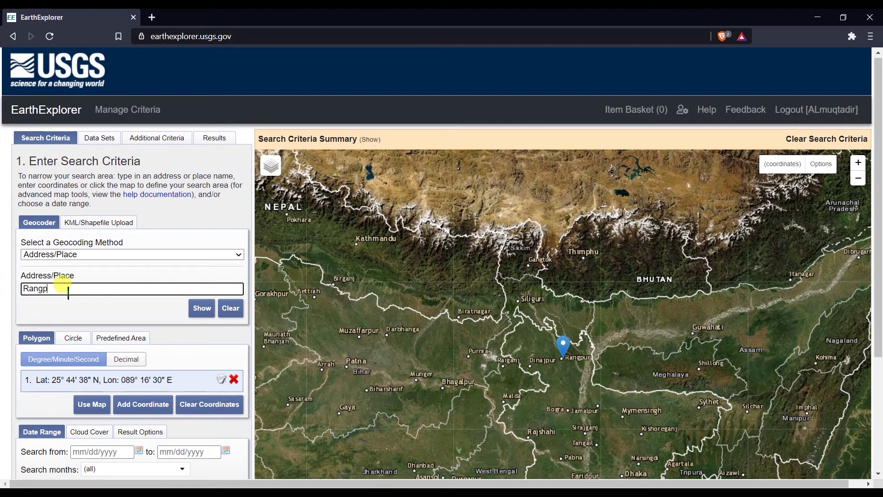
key("Return")
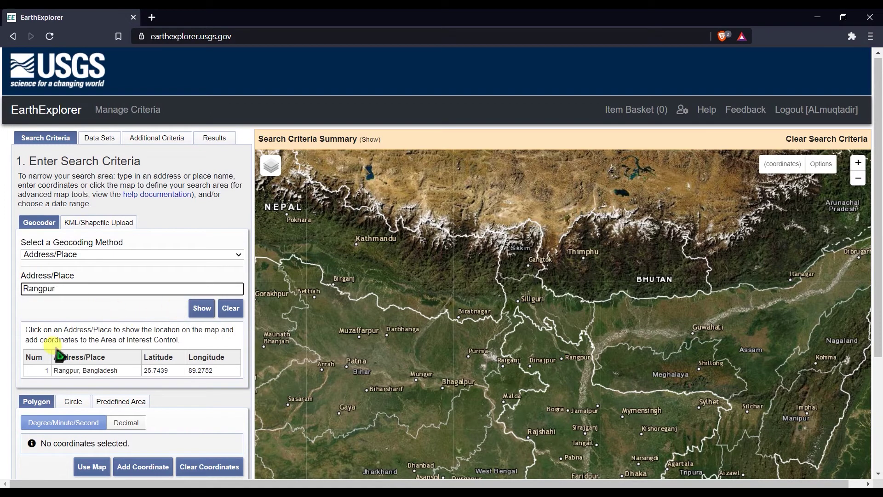
left_click(72, 370)
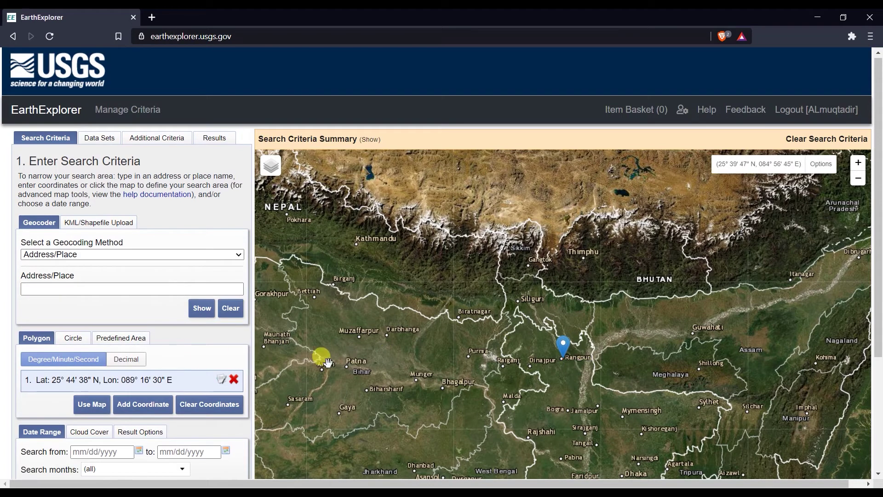
scroll(211, 340, "down", 3)
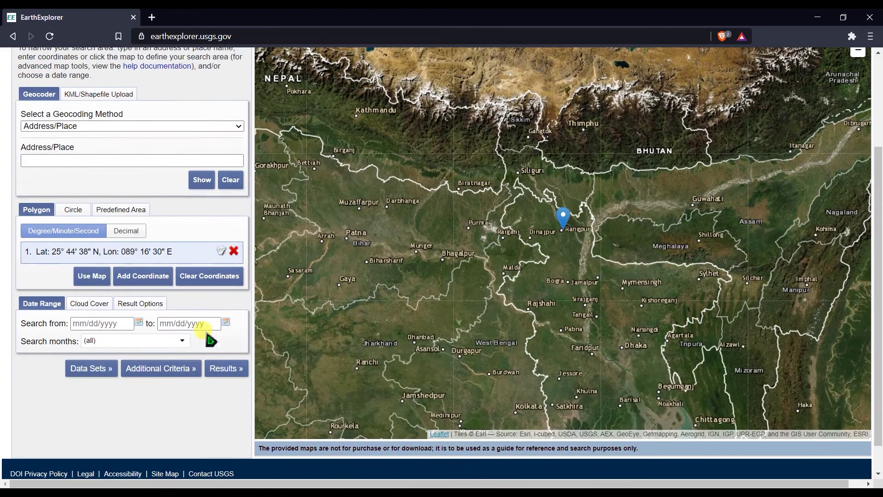
Step: Tick Landsat 8 OLI/TIRS C1 Level-1 under Landsat > Landsat Collection 1 > Level-1
left_click(73, 369)
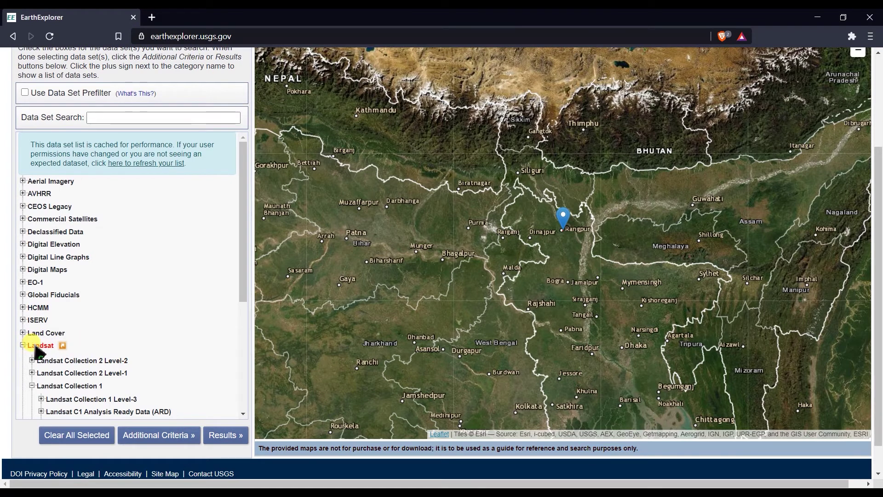
scroll(40, 352, "down", 3)
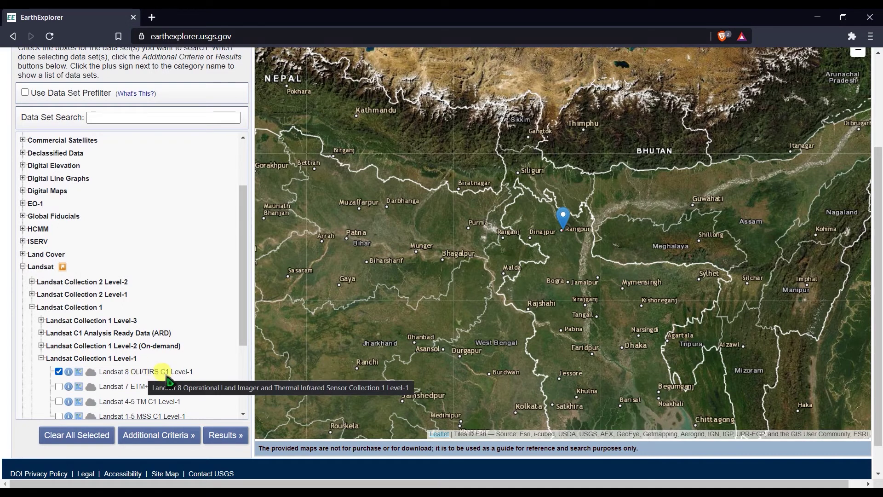
scroll(182, 377, "down", 3)
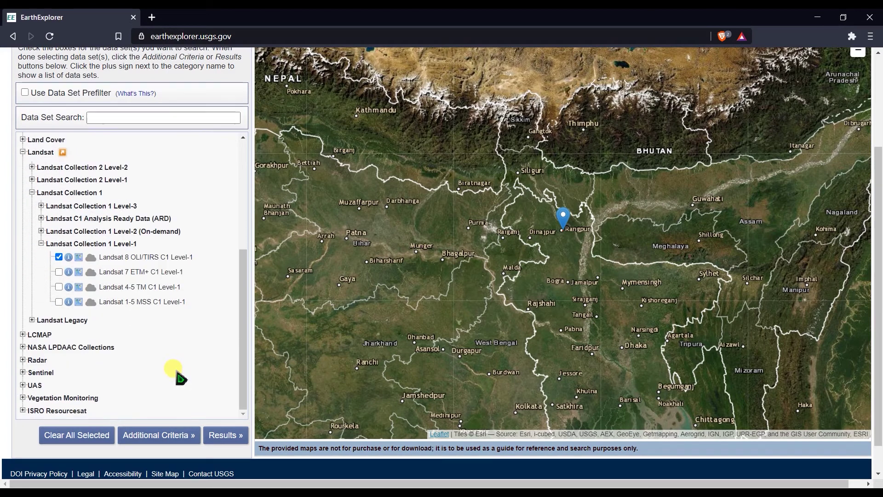
Step: Set both Land Cloud Cover and Scene Cloud Cover to Less than 10% in Additional Criteria
left_click(148, 437)
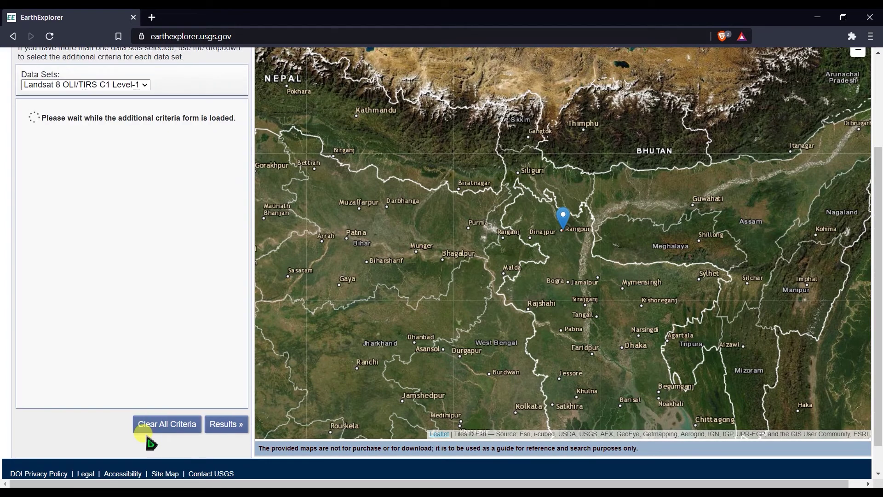
scroll(95, 214, "up", 3)
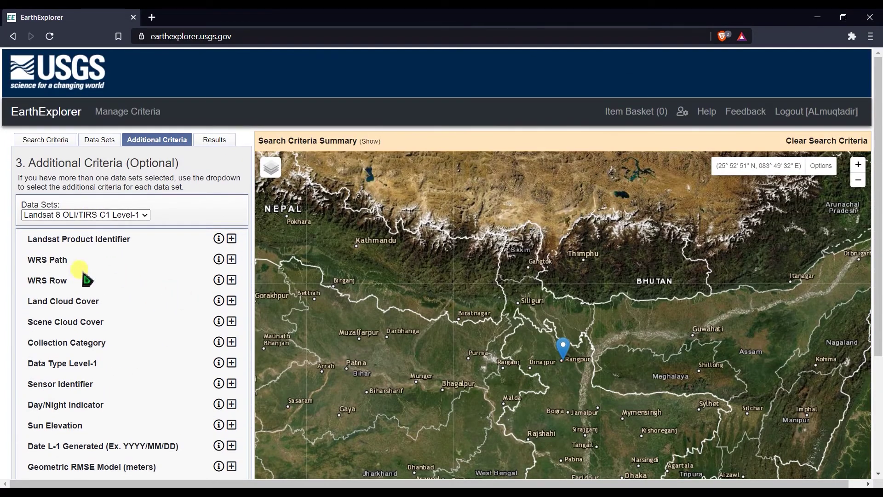
left_click(232, 303)
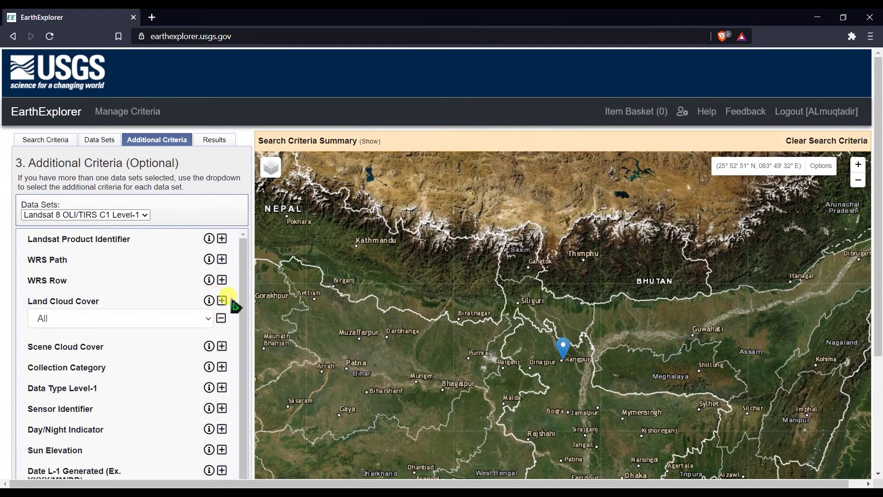
left_click(206, 320)
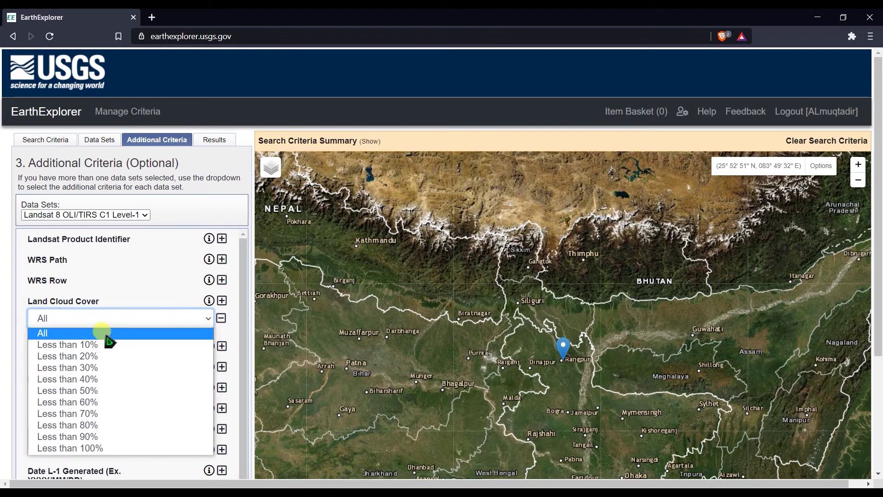
left_click(82, 346)
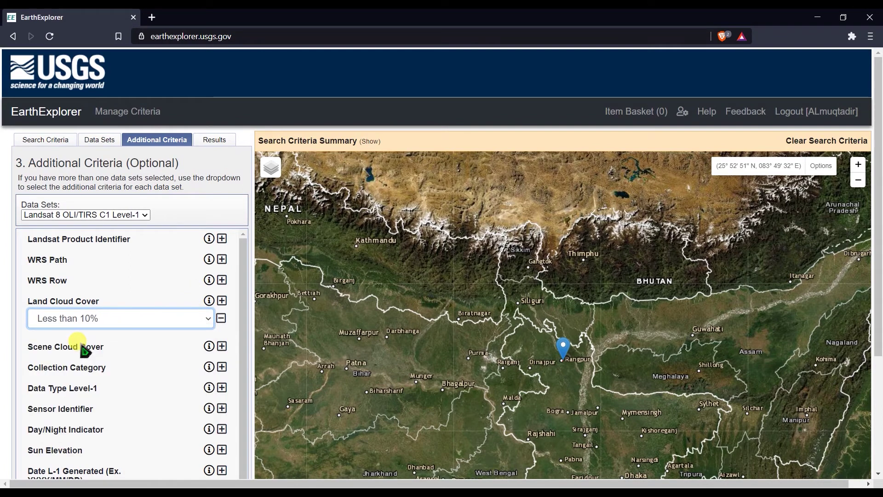
left_click(222, 346)
left_click(172, 366)
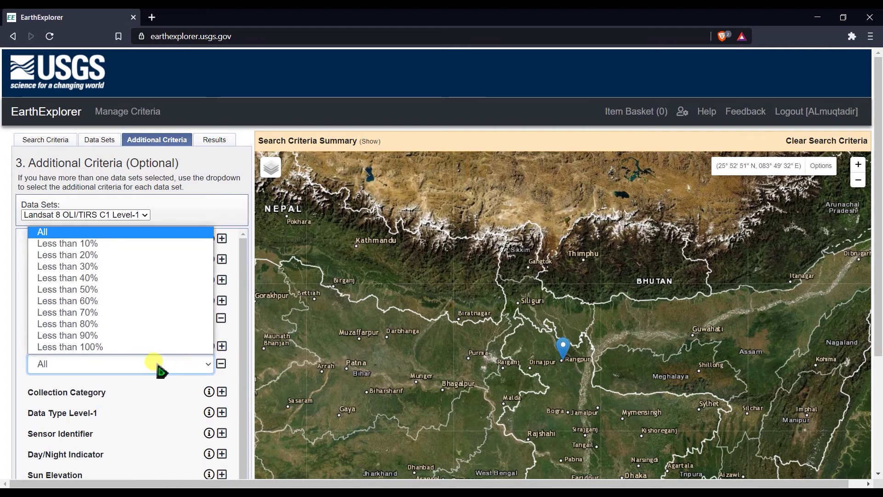
left_click(110, 245)
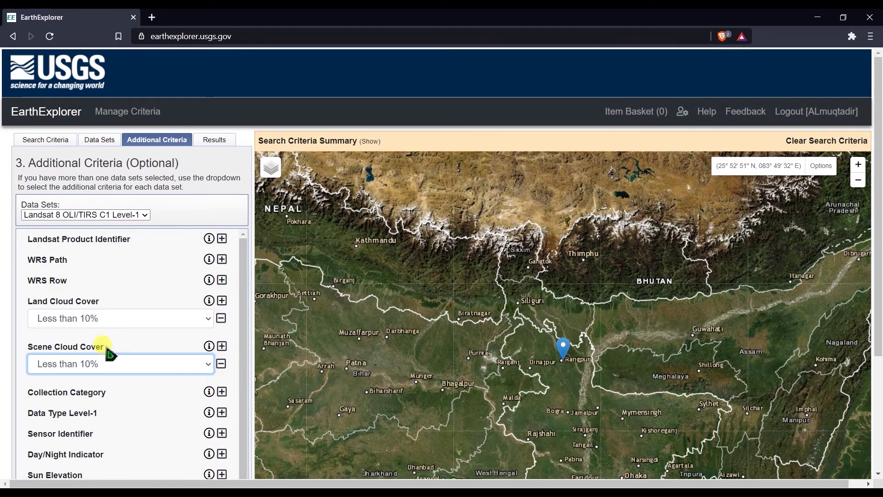
scroll(115, 345, "down", 1)
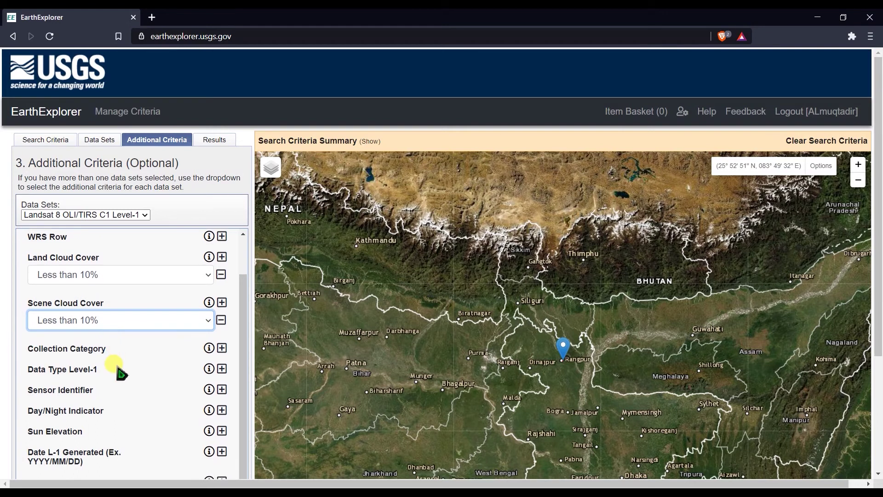
scroll(119, 368, "down", 2)
scroll(120, 374, "down", 1)
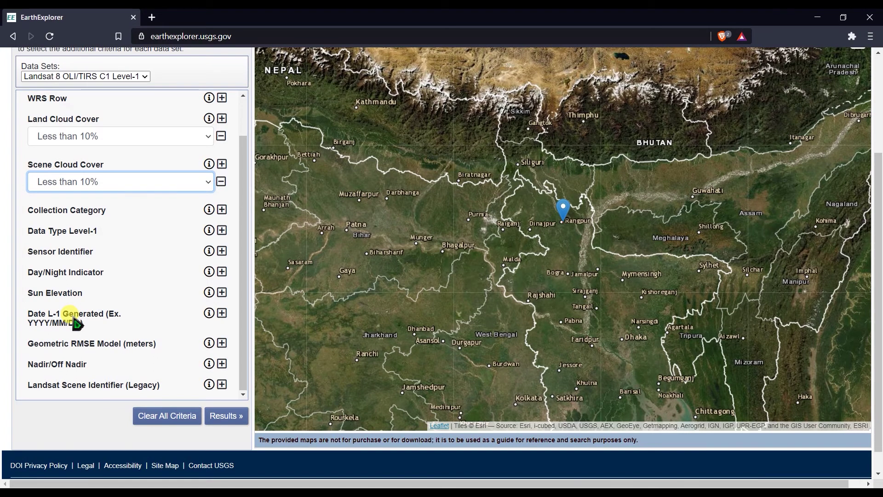
scroll(76, 324, "up", 5)
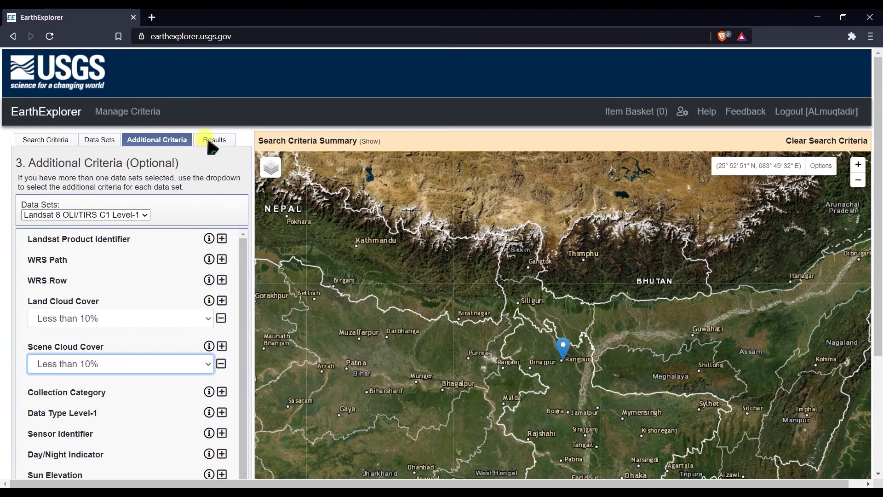
Step: Run the search to list the 58 matching Landsat 8 scenes
left_click(206, 138)
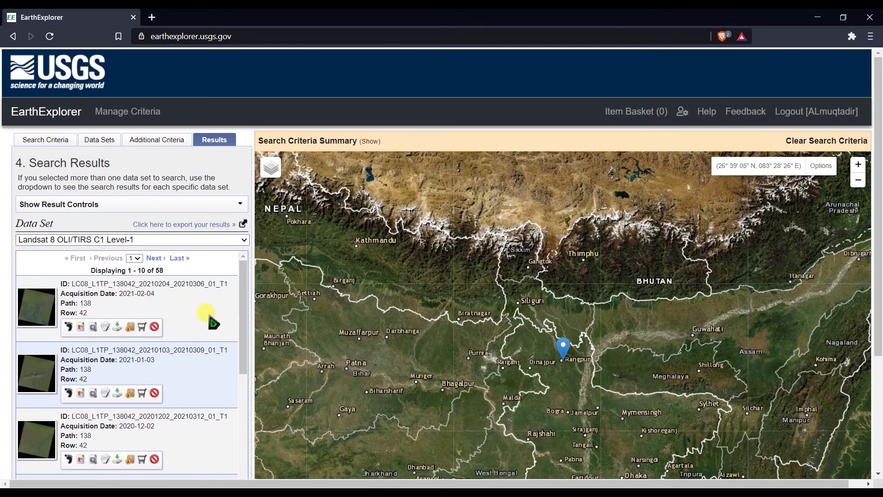
scroll(213, 323, "down", 2)
scroll(212, 320, "up", 3)
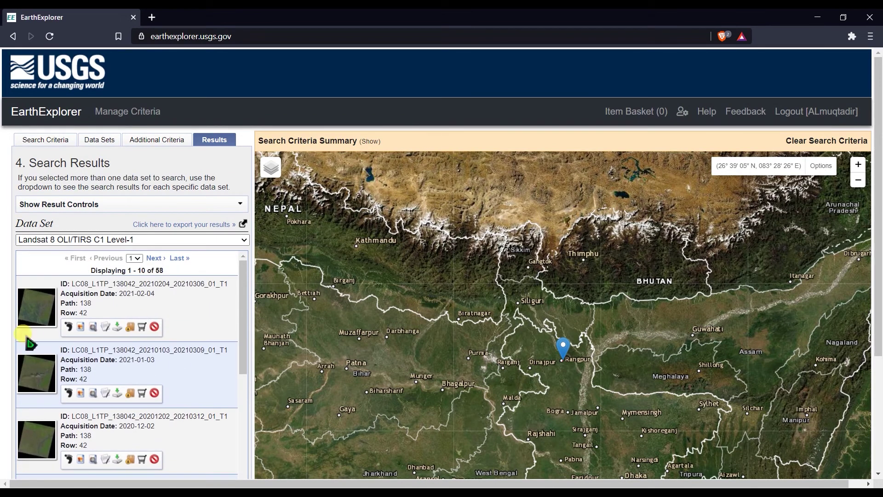
Step: Toggle the 2021-02-04 scene's footprint and browse image on and off over Rangpur
left_click(68, 326)
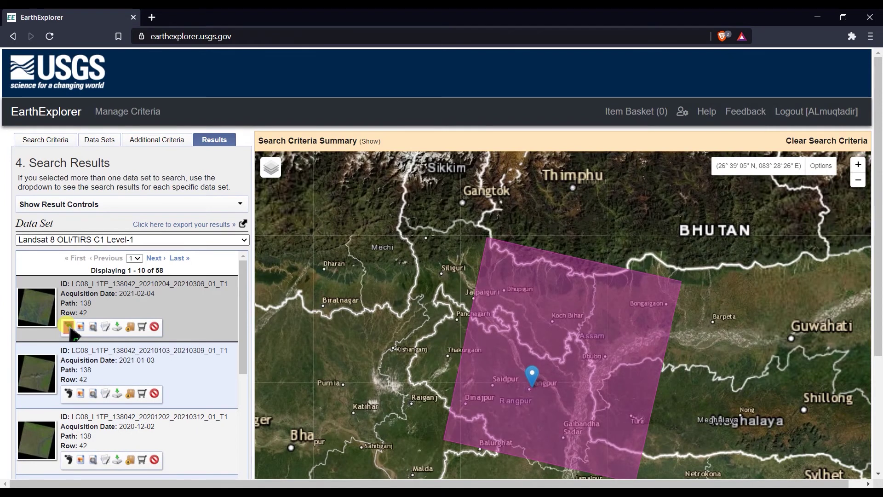
left_click(69, 327)
left_click(81, 327)
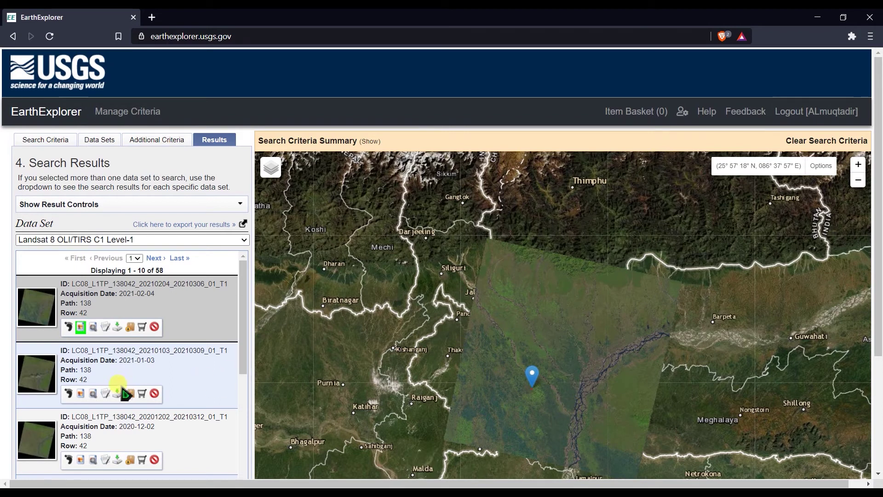
left_click(80, 327)
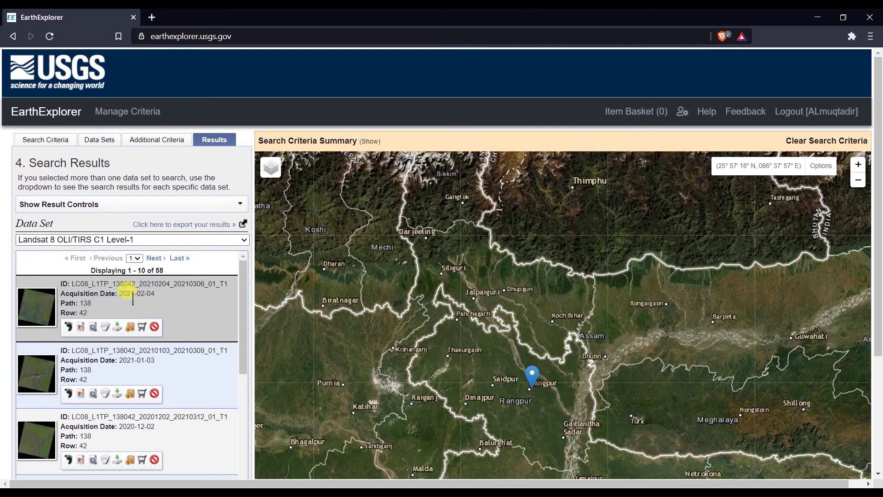
Step: Preview and clear the 2021-01-03 and 2020-12-02 scene images, then overlay the 2021-02-04 scene
scroll(177, 313, "down", 1)
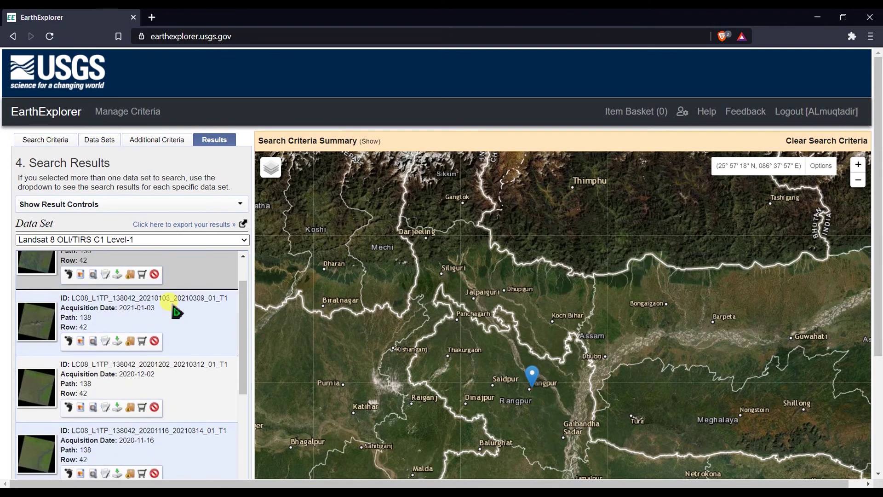
scroll(178, 312, "down", 1)
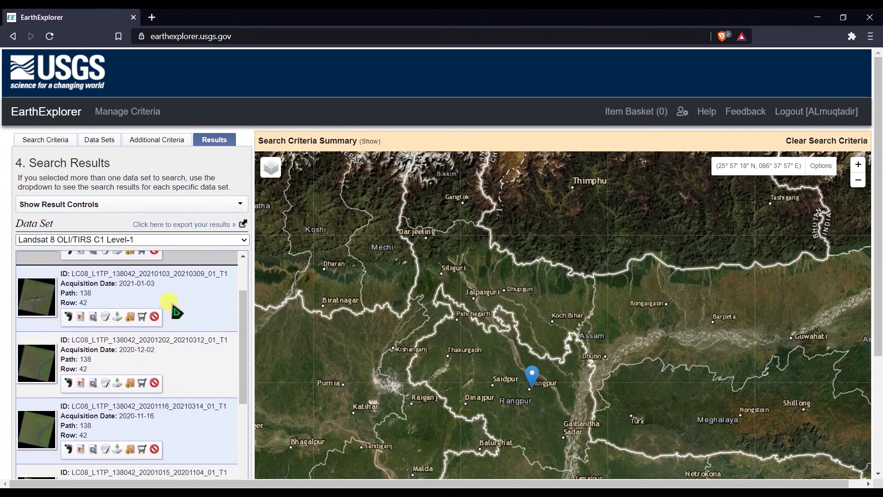
left_click(81, 317)
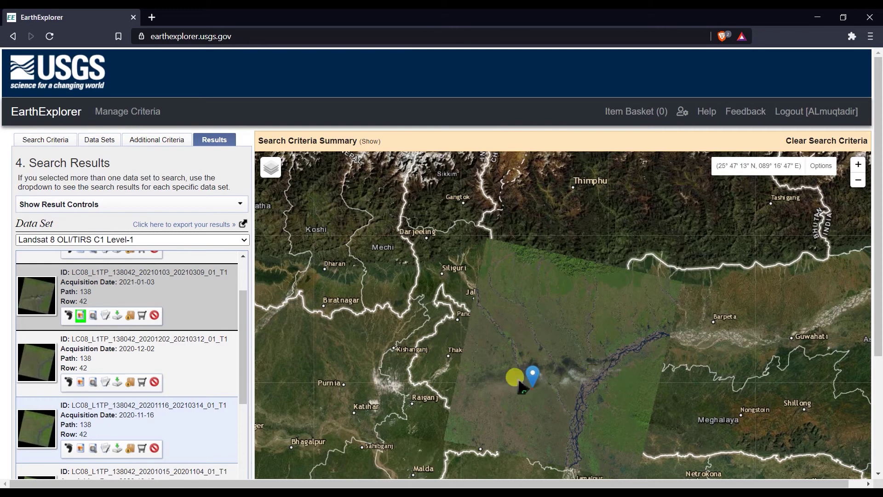
left_click(80, 316)
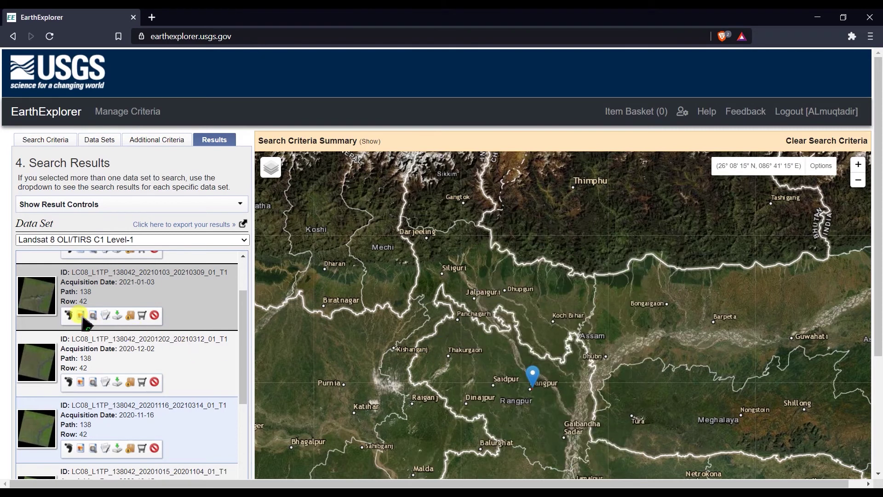
left_click(80, 381)
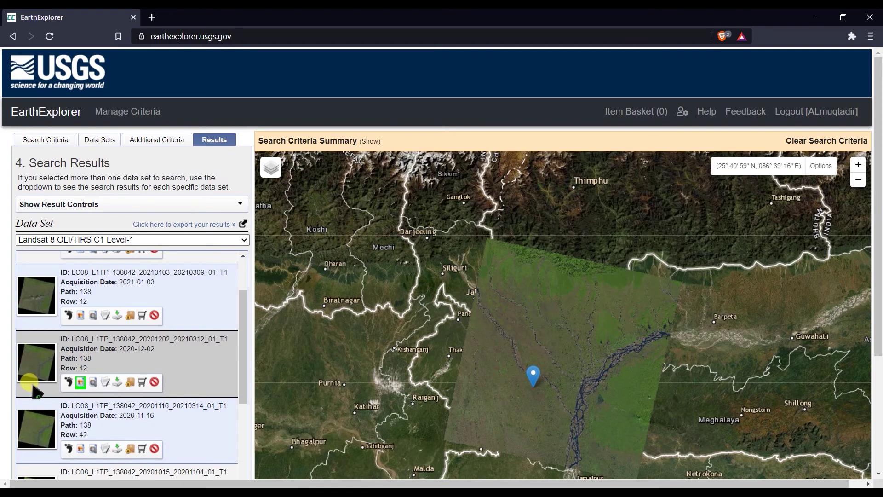
left_click(80, 382)
scroll(108, 368, "up", 3)
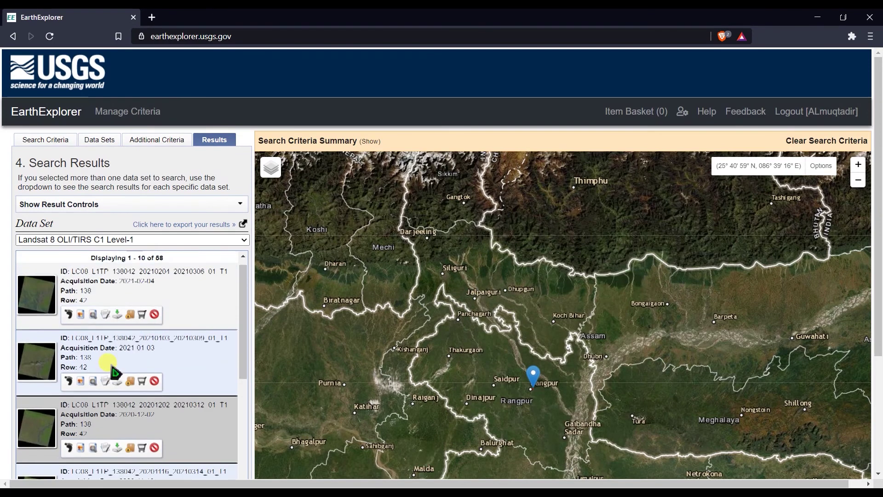
left_click(81, 327)
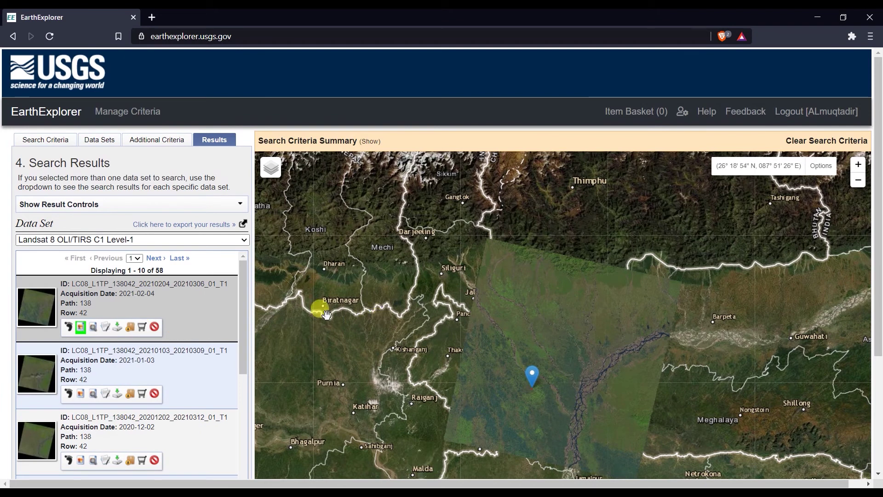
left_click(117, 331)
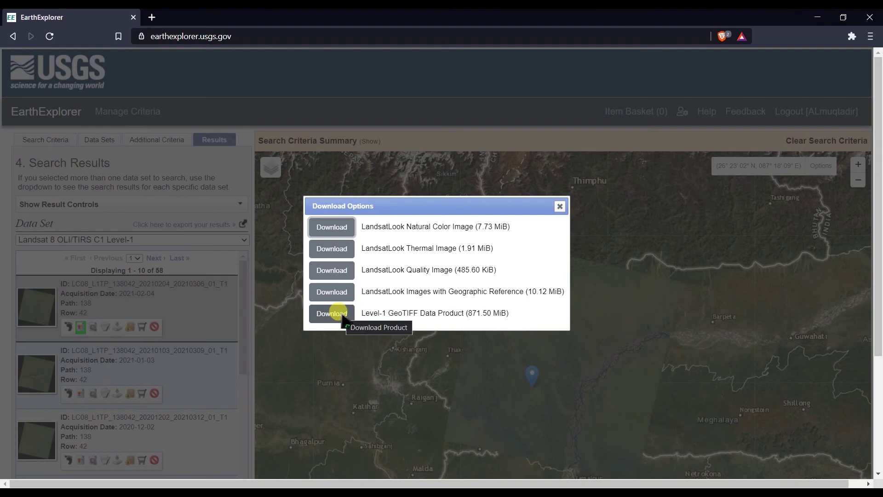
left_click(560, 206)
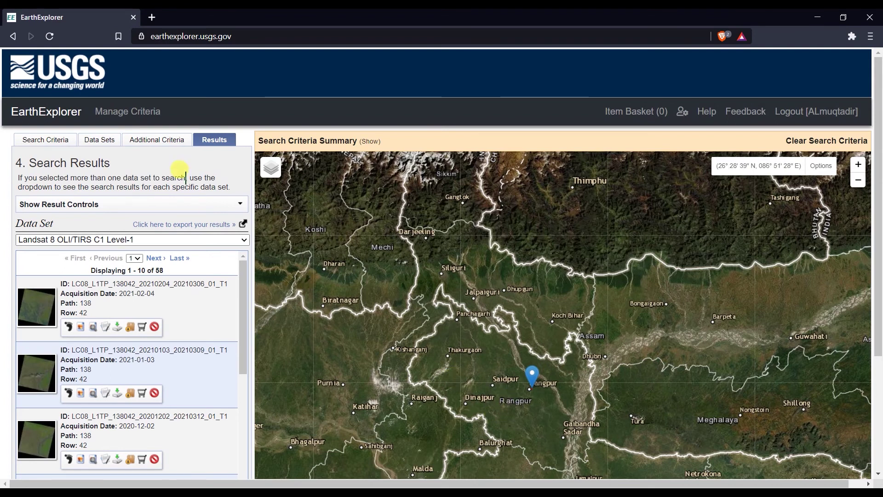
Step: Uncheck Landsat 8 OLI/TIRS C1 Level-1 and check SRTM 1 Arc-Second Global under Digital Elevation > SRTM
left_click(109, 143)
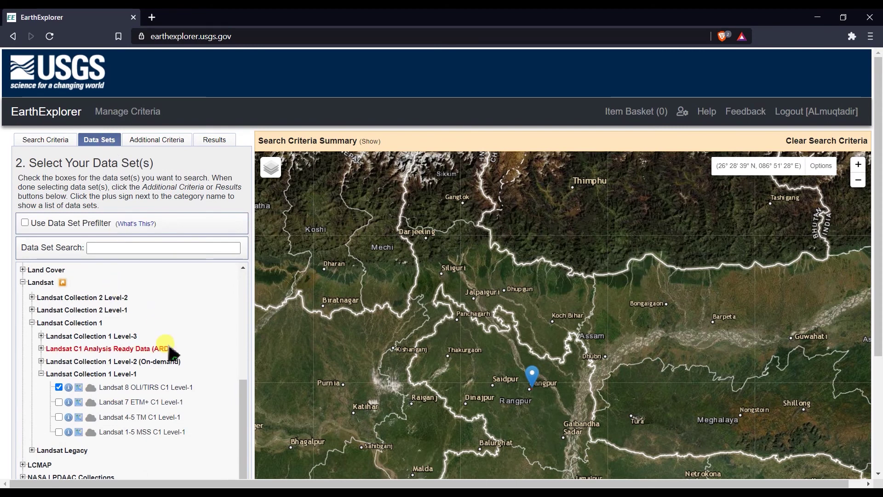
left_click(59, 388)
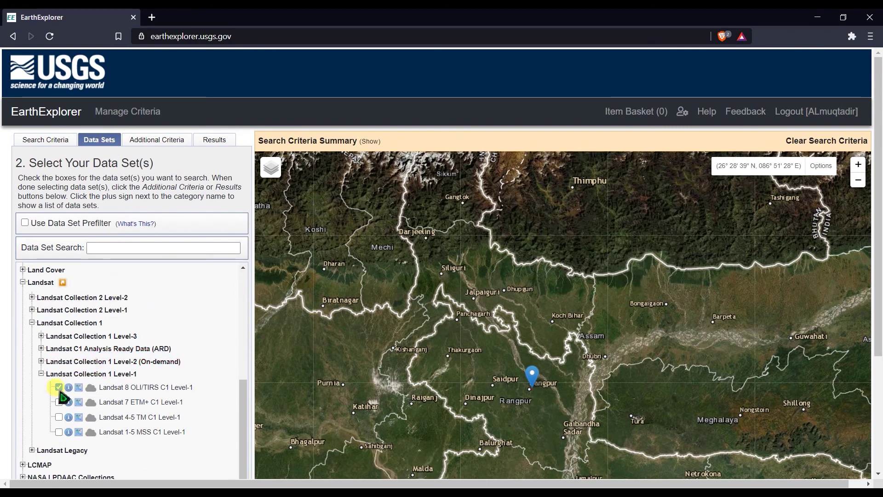
scroll(175, 307, "up", 4)
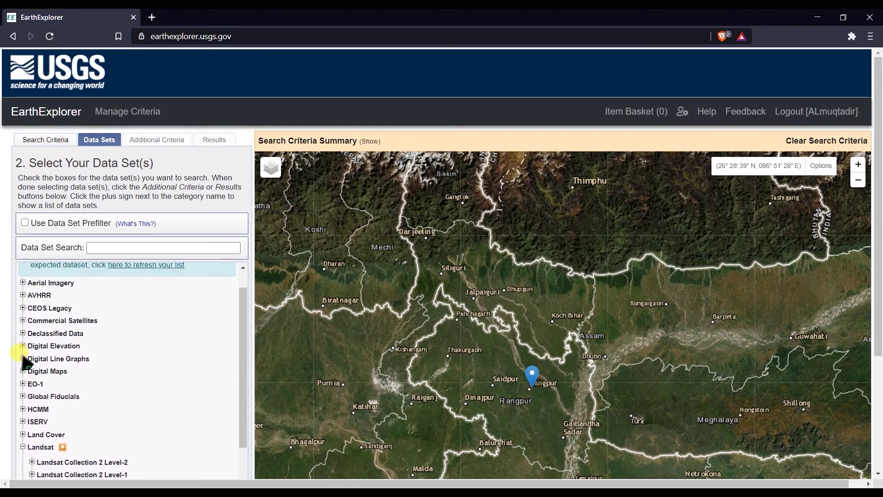
left_click(22, 346)
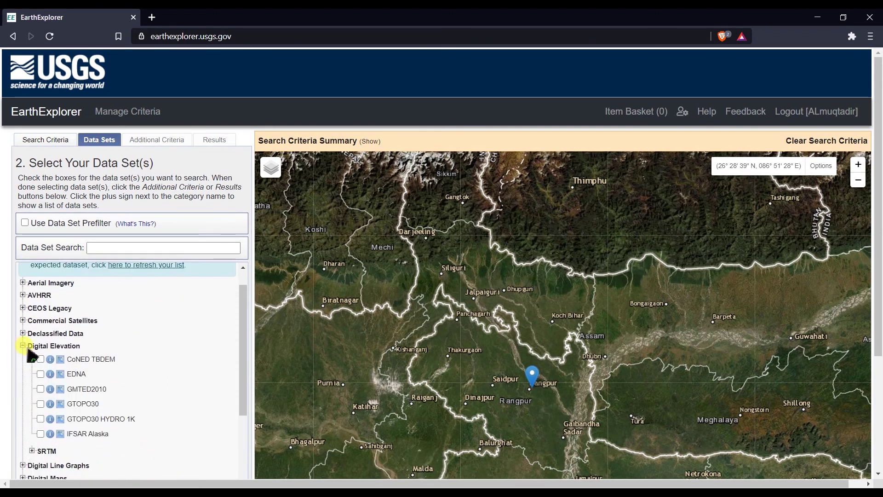
scroll(183, 380, "down", 3)
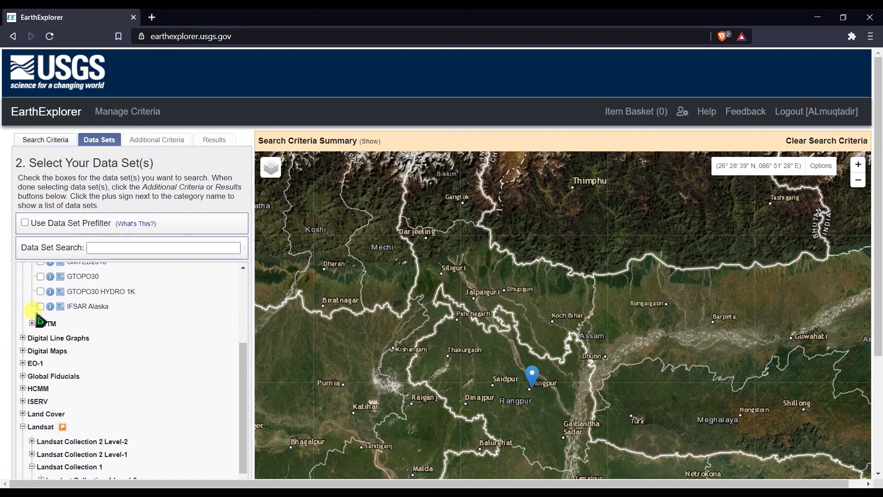
left_click(31, 323)
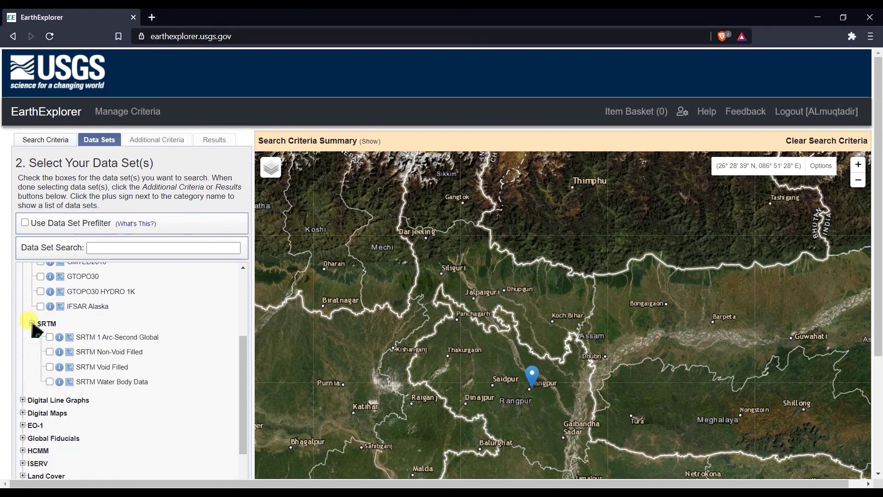
left_click(49, 338)
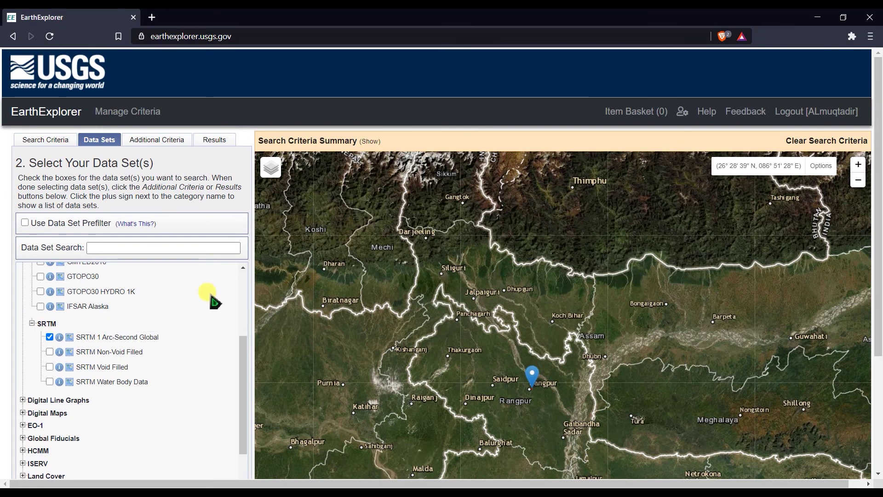
Step: Search SRTM around Rangpur and overlay tile SRTM1N25E089V3's elevation image on the map
left_click(159, 140)
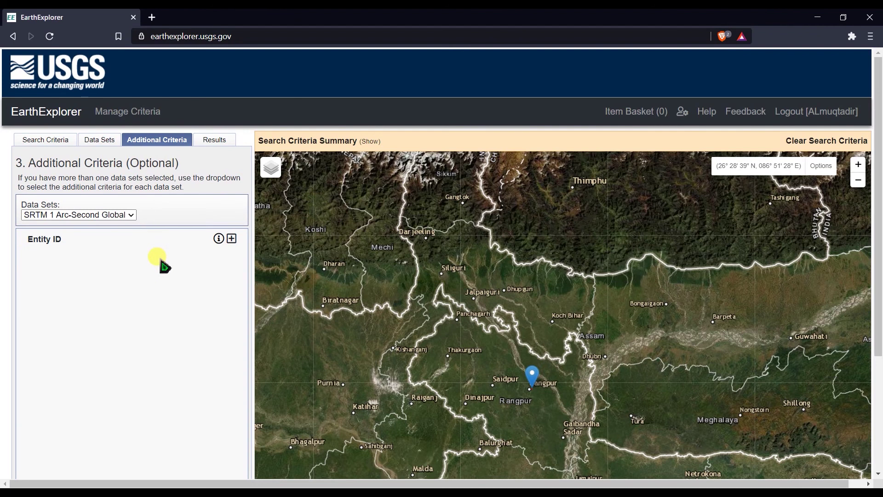
left_click(205, 138)
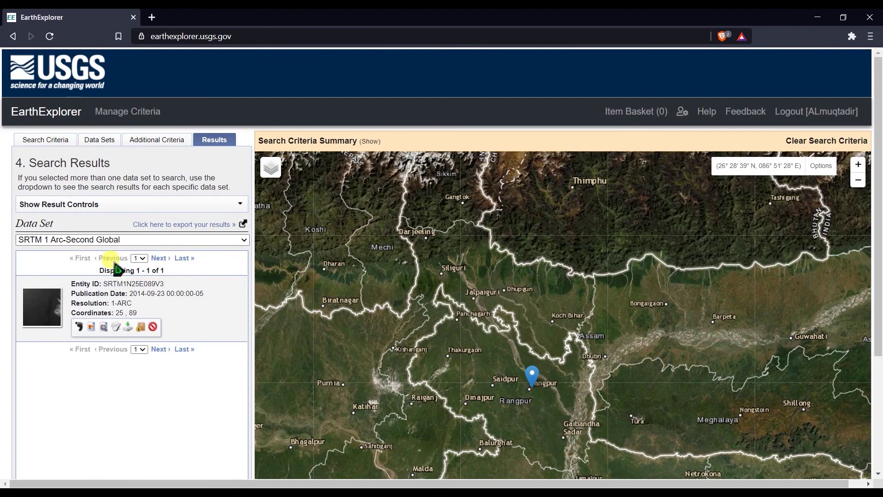
left_click(91, 327)
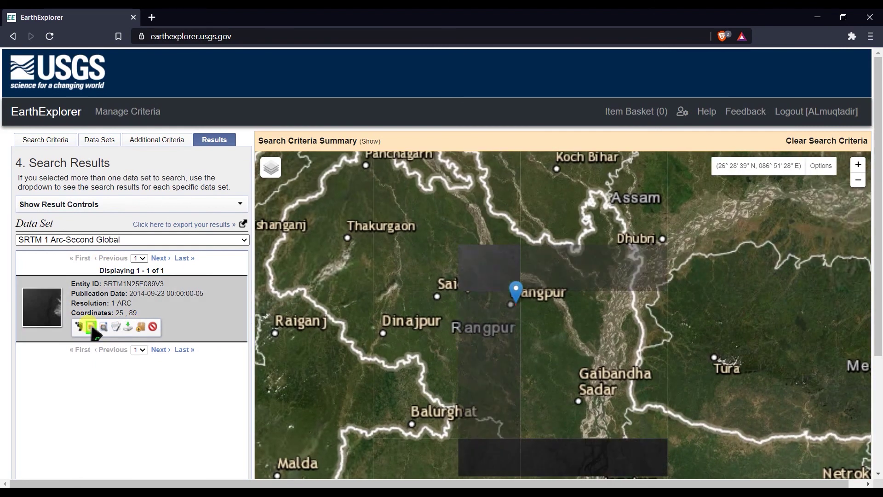